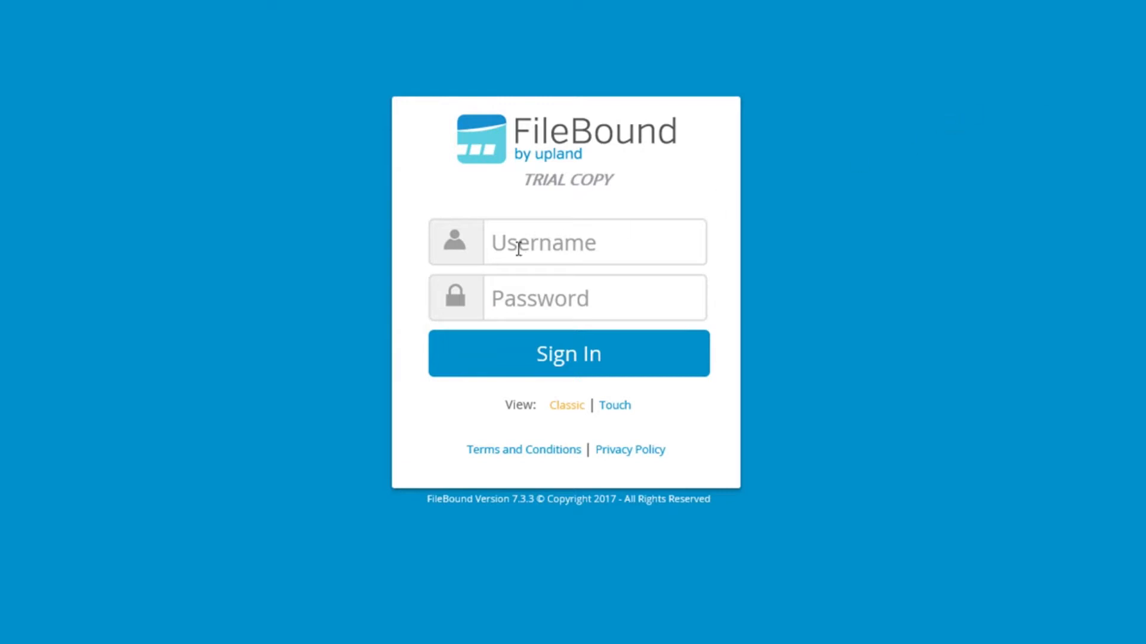
# Step: Sign in to FileBound with the DataBuild account
pyautogui.click(520, 242)
pyautogui.write('da')
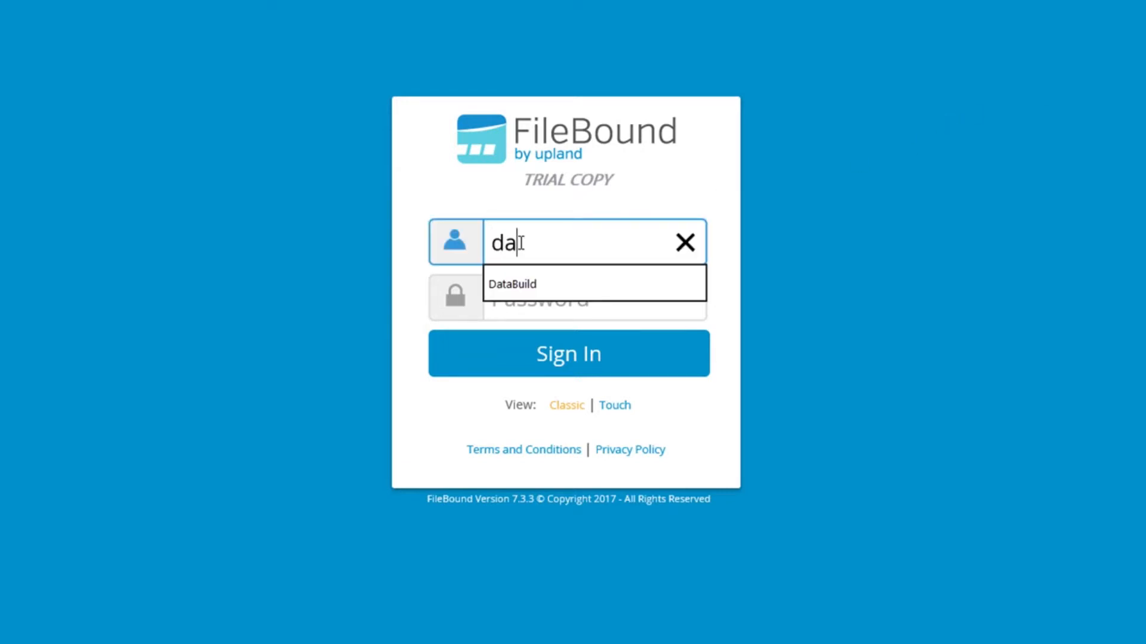
pyautogui.click(520, 285)
pyautogui.click(522, 357)
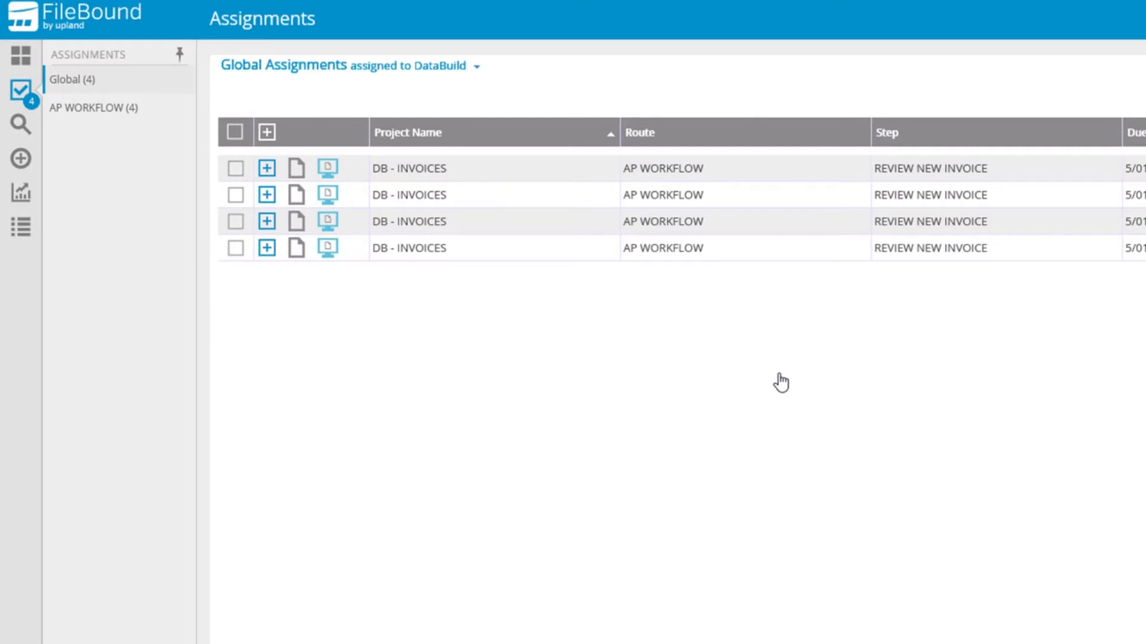
# Step: Open the document of the first DB - INVOICES assignment, enlarge the file details area and review the invoice's index fields
pyautogui.click(103, 120)
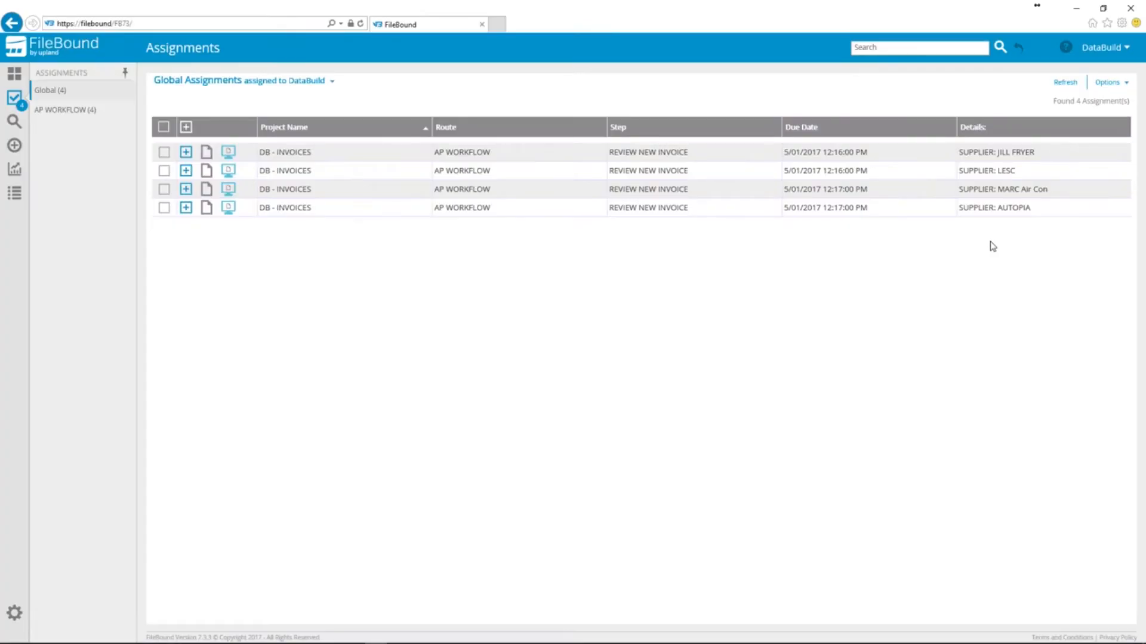
pyautogui.click(205, 225)
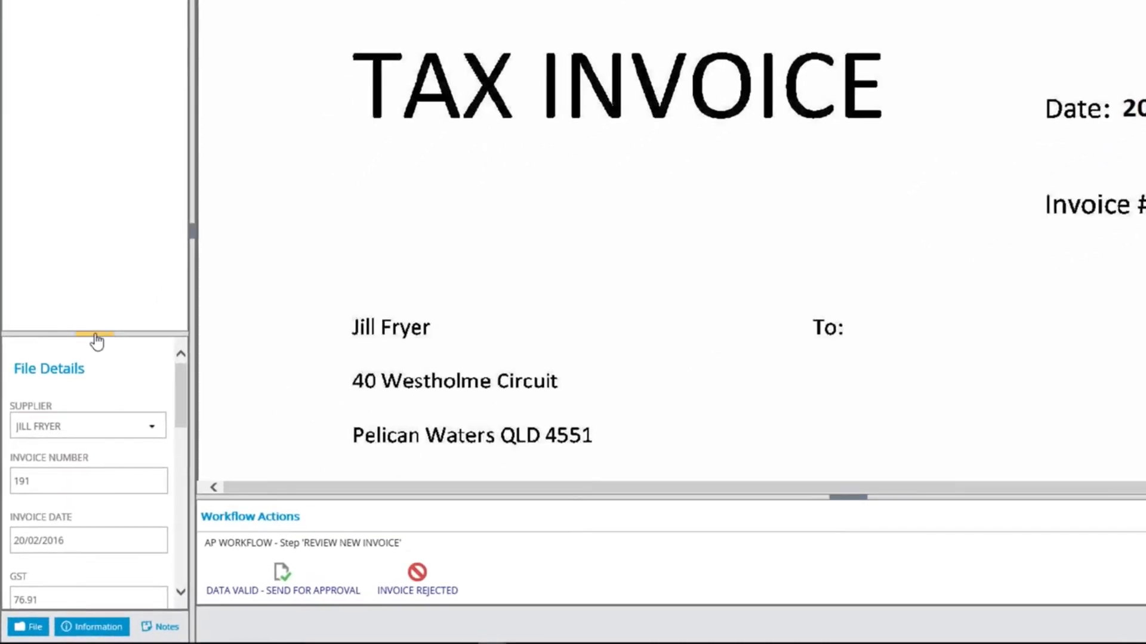
pyautogui.moveTo(95, 339); pyautogui.dragTo(78, 31)
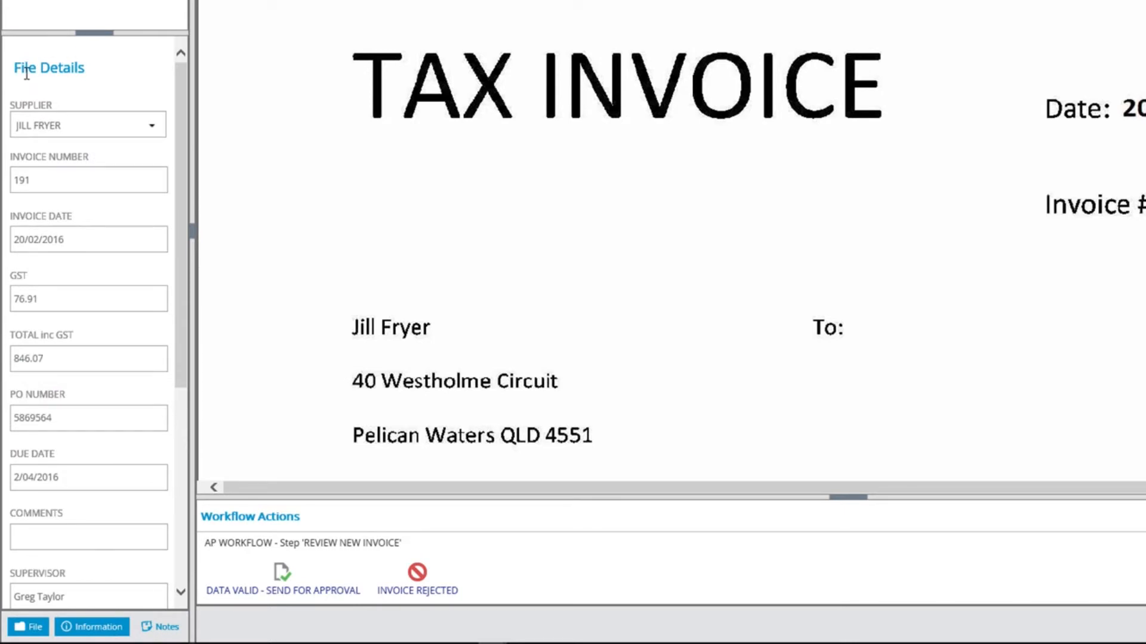
pyautogui.scroll(-3, 103, 238)
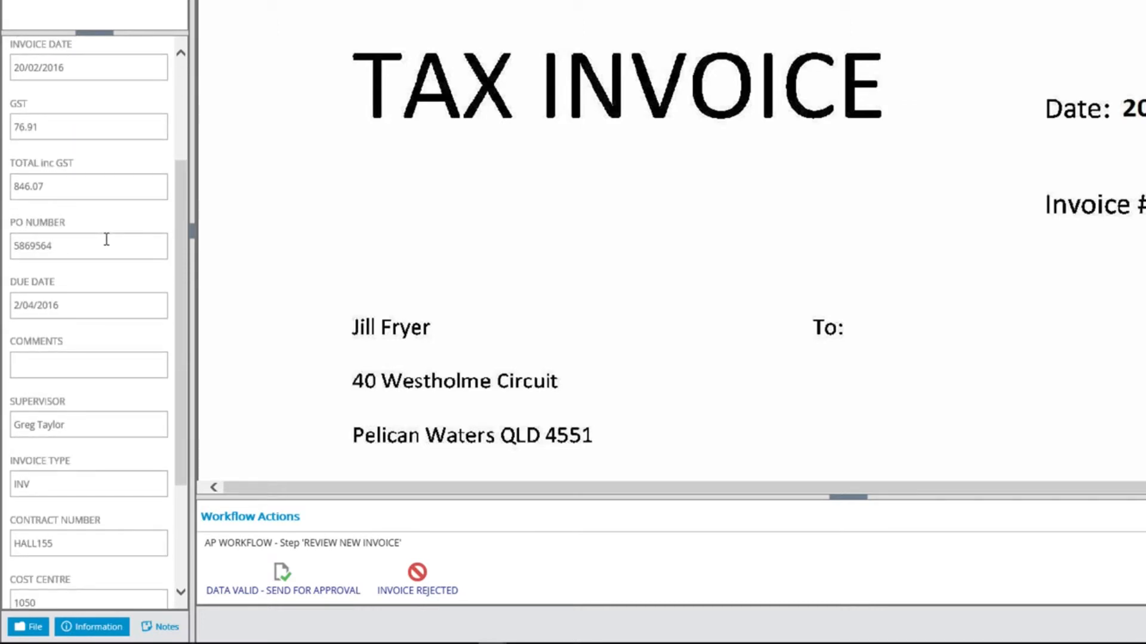
pyautogui.moveTo(179, 199); pyautogui.dragTo(178, 279)
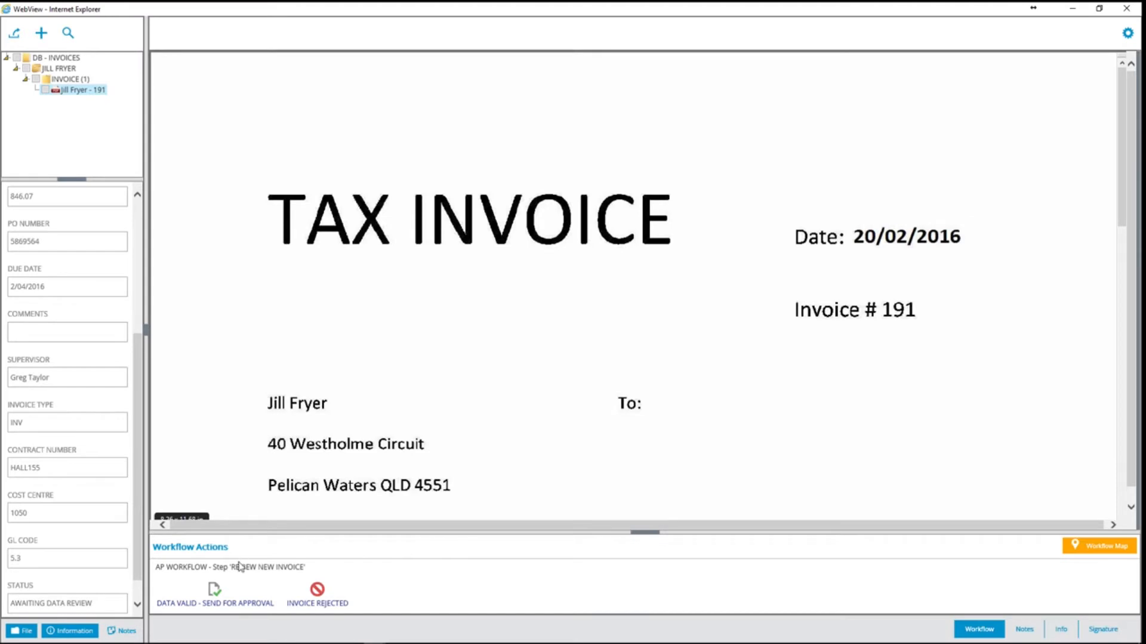
# Step: Mark the invoice data as valid, send it for approval and close the document window
pyautogui.click(215, 597)
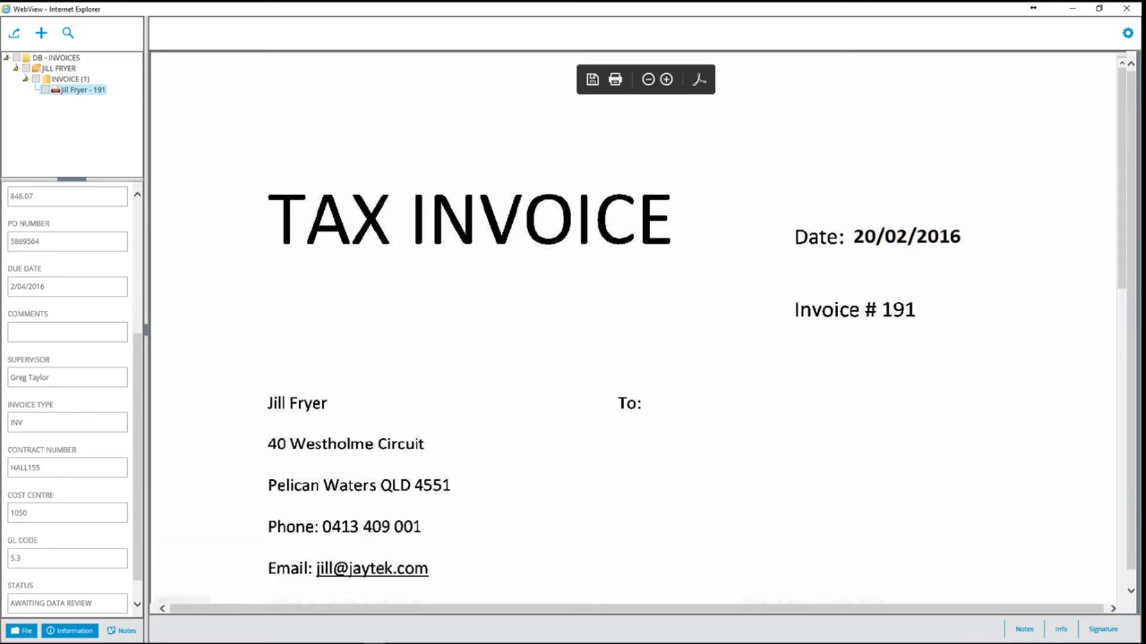
pyautogui.click(1126, 8)
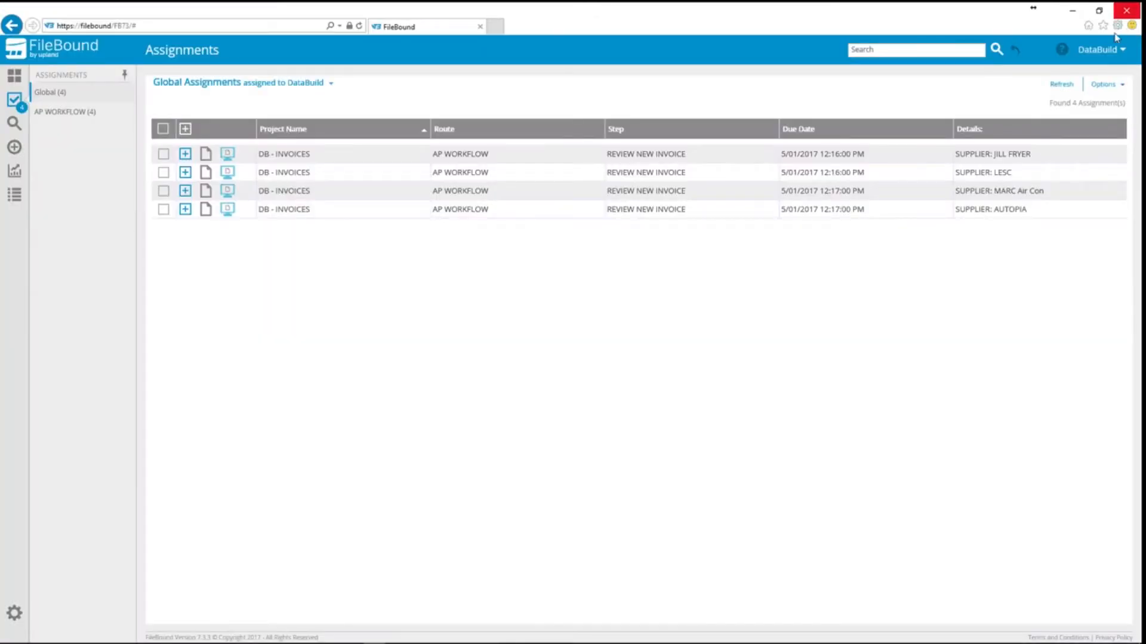
# Step: Sign out of the DataBuild account and sign in with the supervisor's account
pyautogui.click(1101, 49)
pyautogui.click(1063, 203)
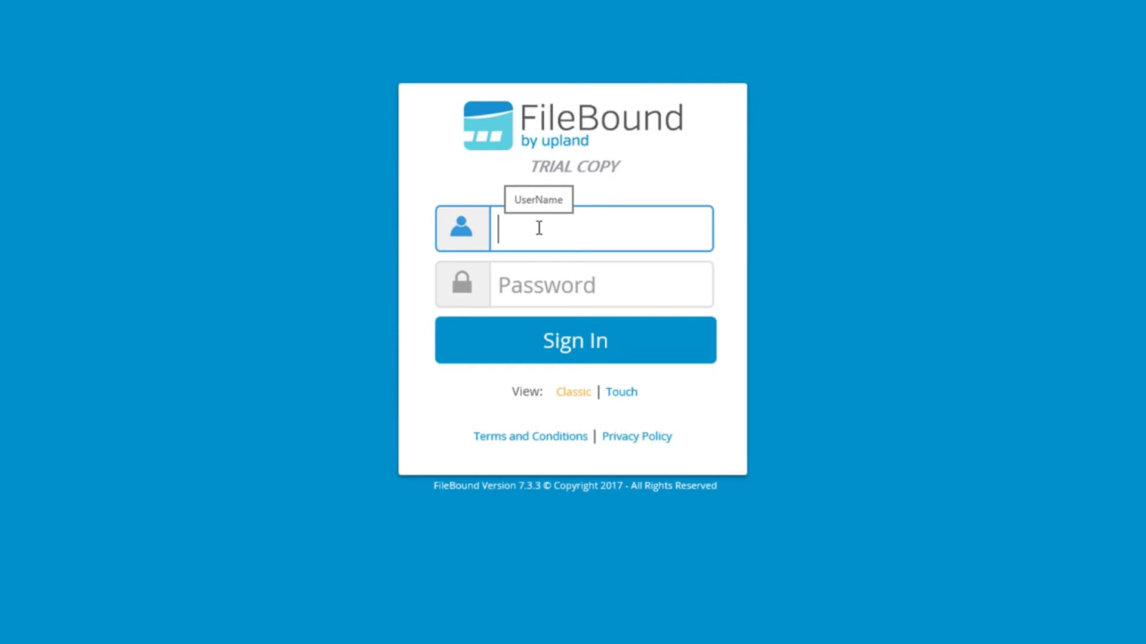
pyautogui.write('g')
pyautogui.press('Down')
pyautogui.press('Return')
pyautogui.click(534, 349)
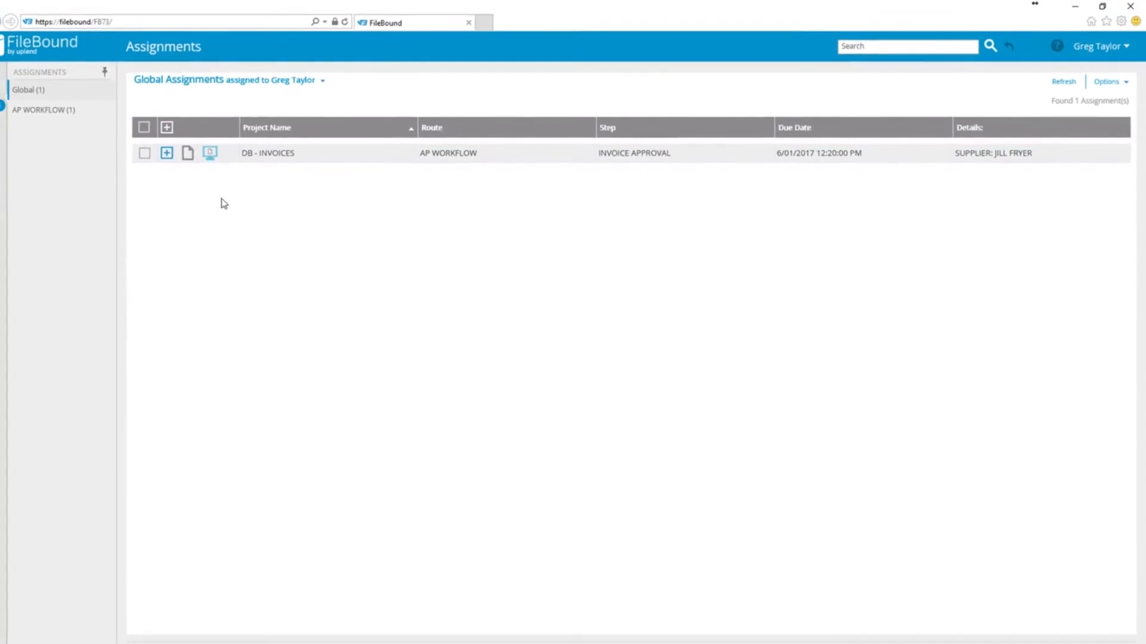
# Step: Open the assigned invoice, enlarge its file details to check them, and mark the invoice as approved
pyautogui.click(185, 153)
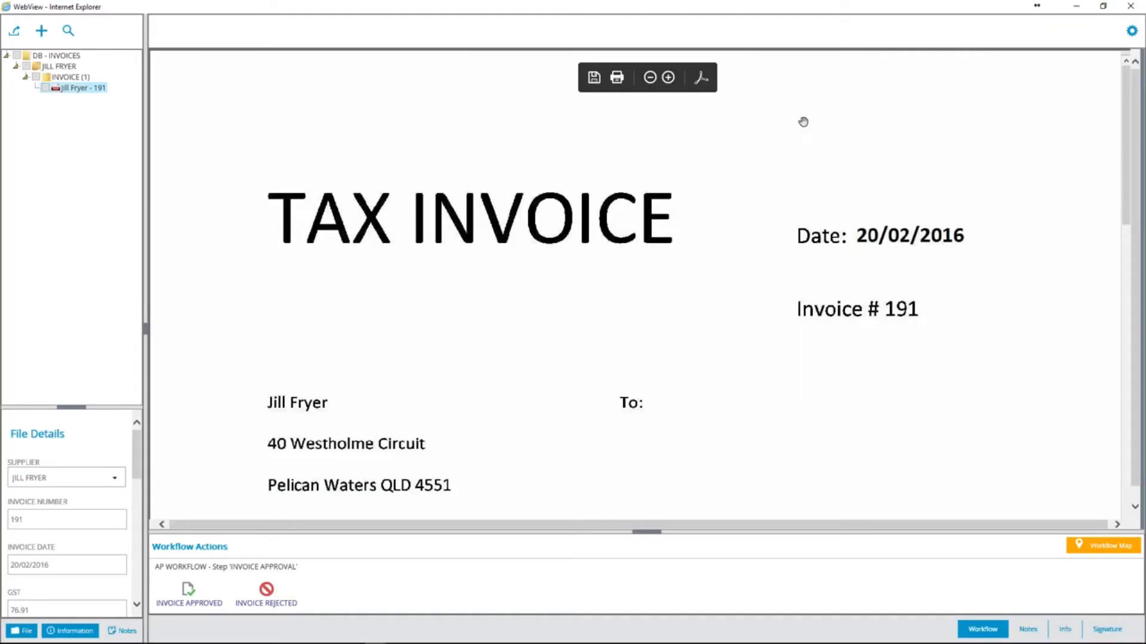
pyautogui.moveTo(74, 411); pyautogui.dragTo(87, 114)
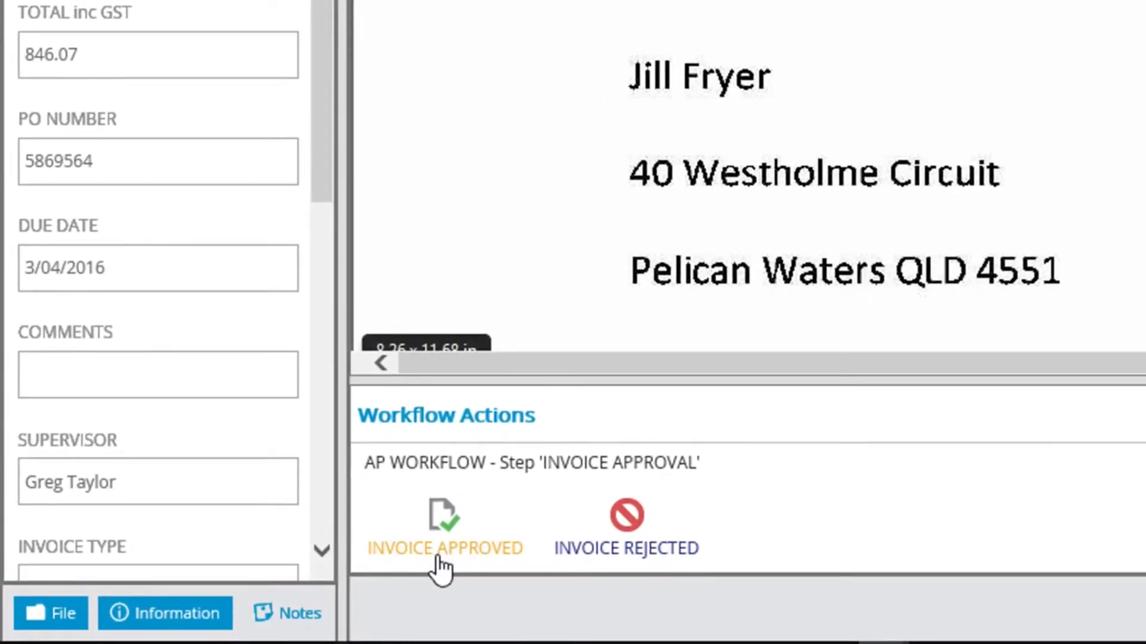
pyautogui.click(439, 561)
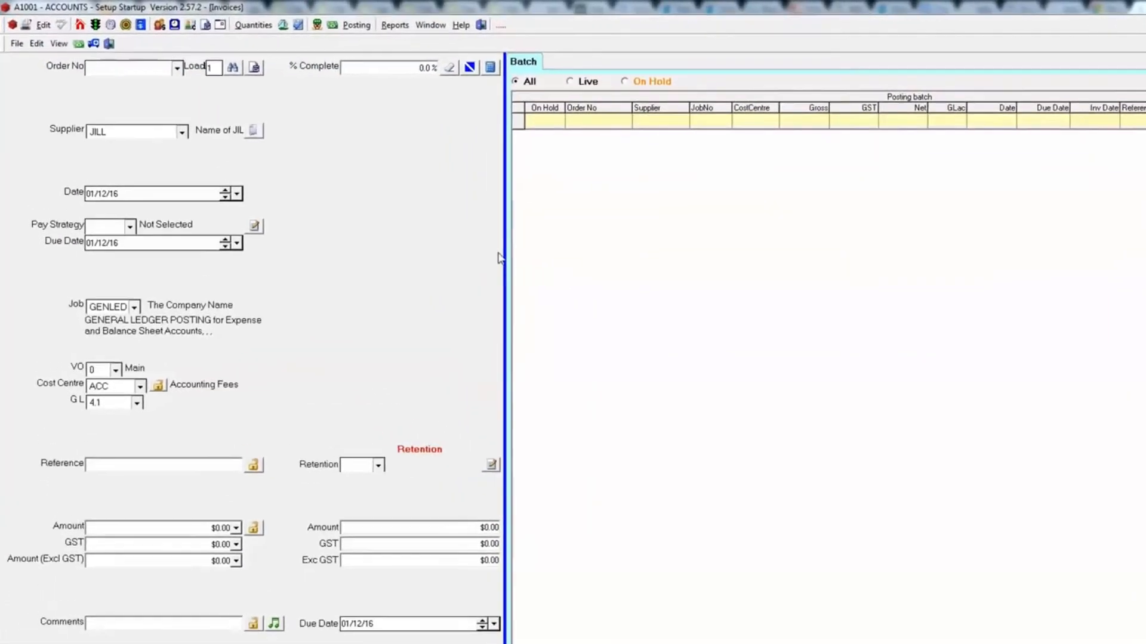
# Step: In Databuild's Invoices window, load a CSV batch from the file Databuild-Import-New
pyautogui.click(19, 45)
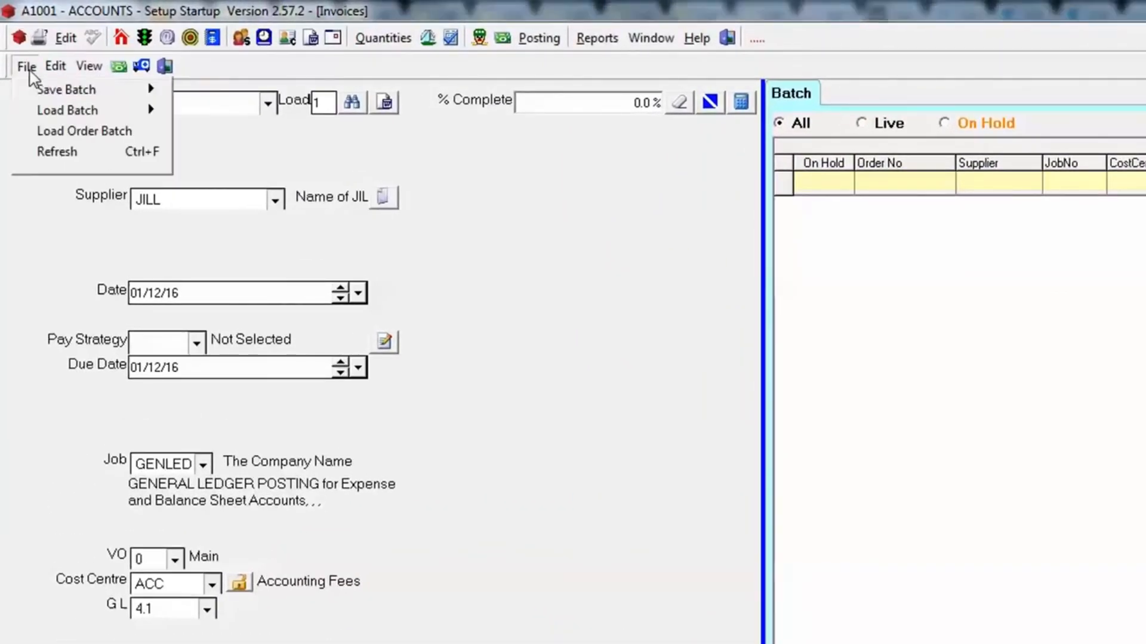
pyautogui.moveTo(96, 110)
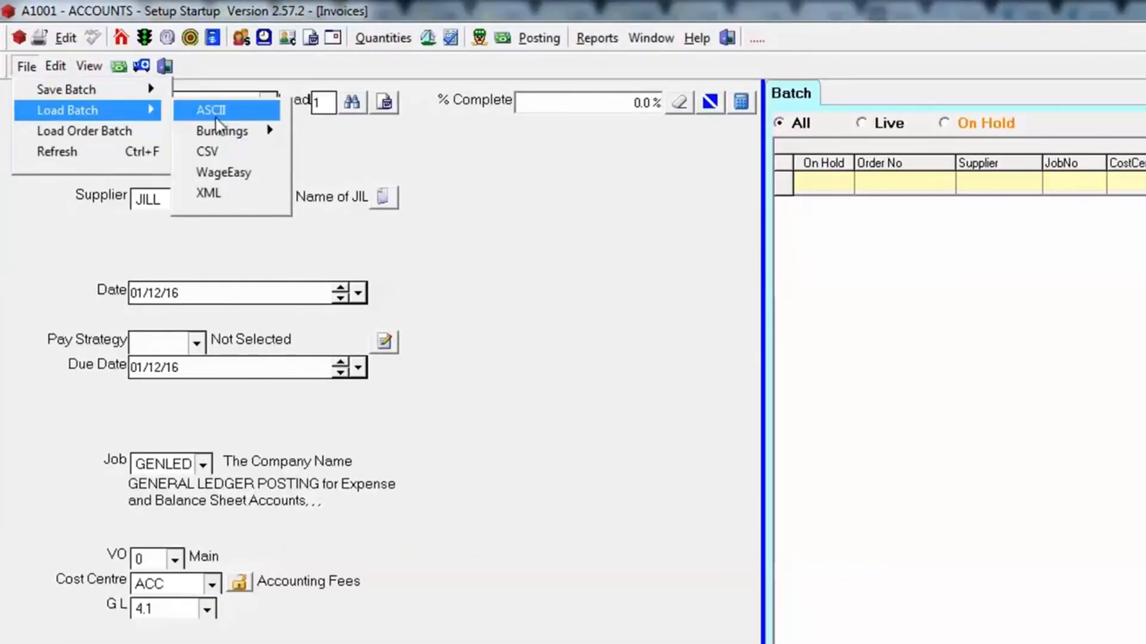
pyautogui.click(207, 151)
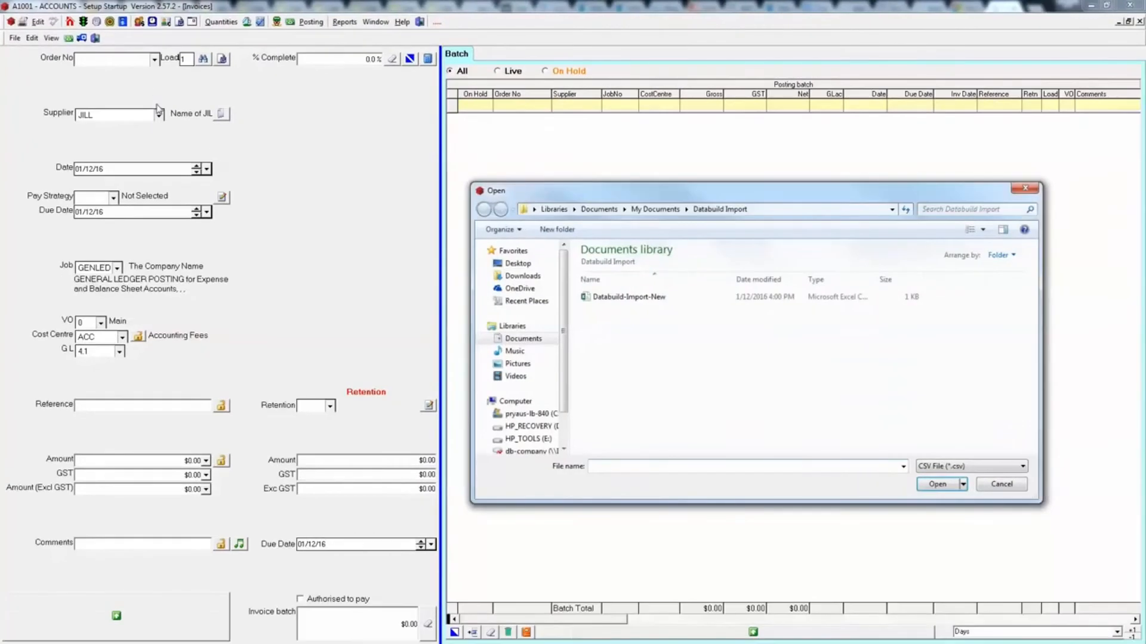
pyautogui.click(688, 303)
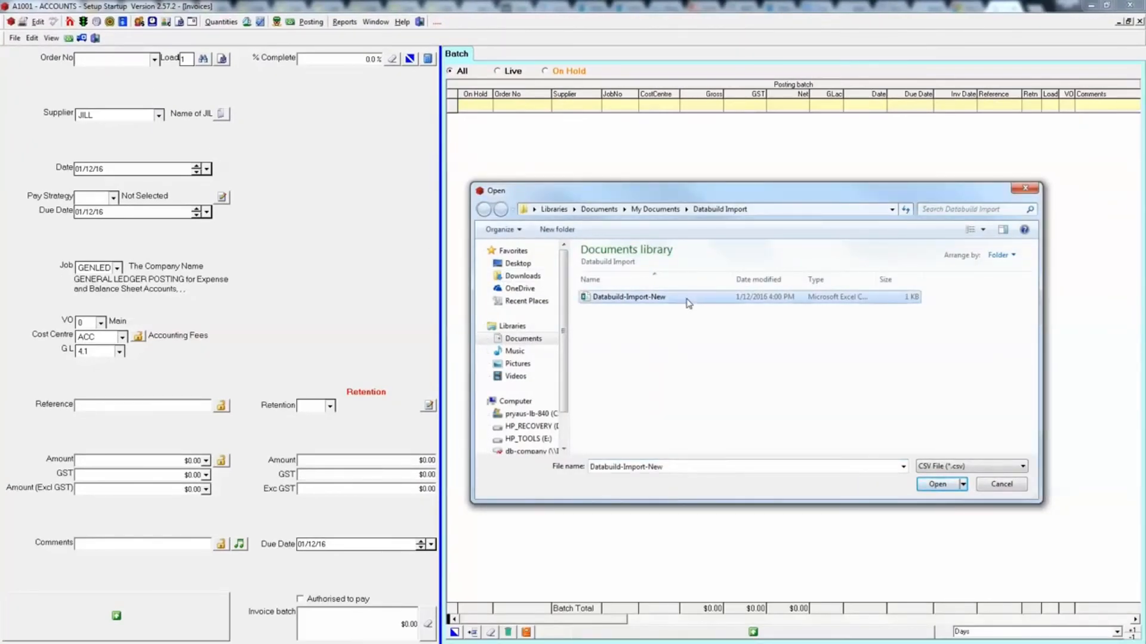
pyautogui.click(931, 486)
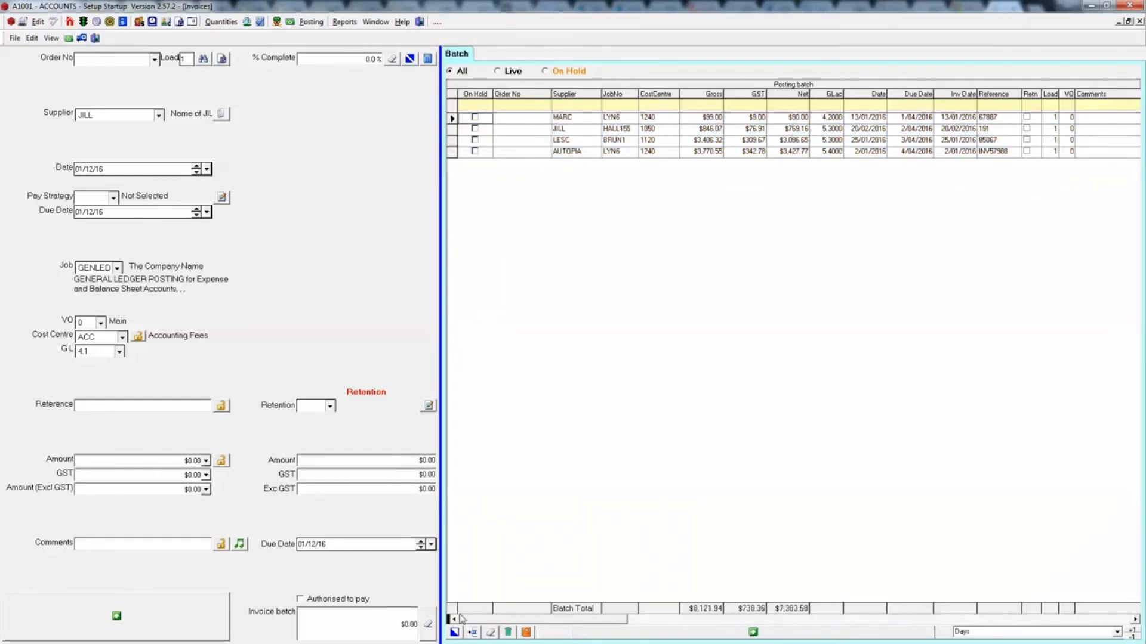
# Step: Select all invoices in the loaded batch and post them
pyautogui.click(455, 632)
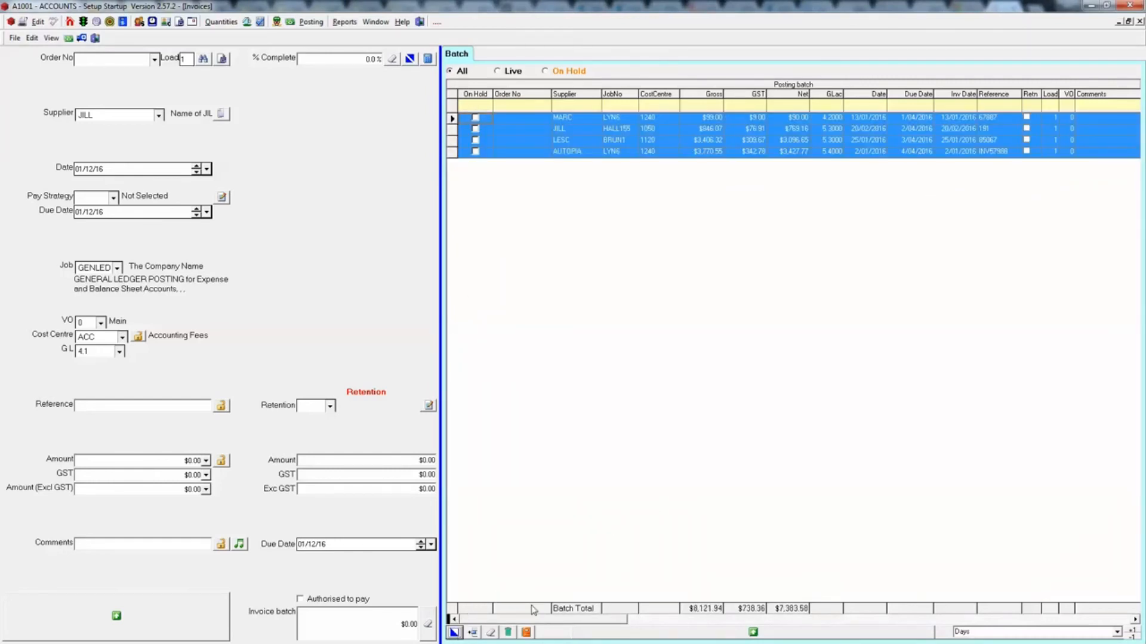
pyautogui.click(686, 637)
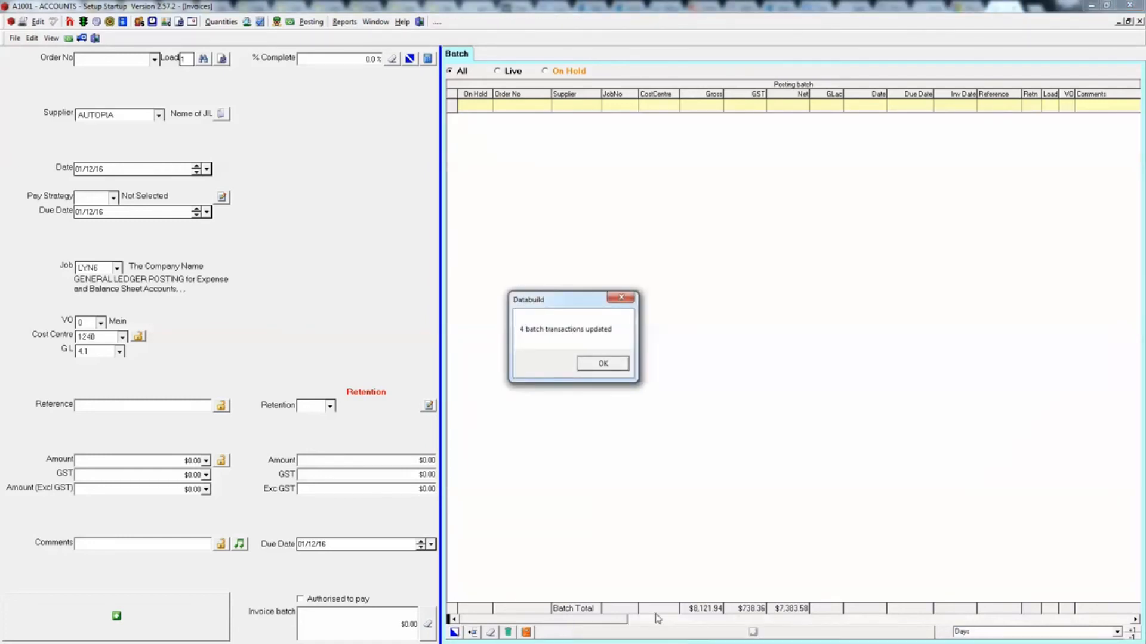
pyautogui.click(602, 364)
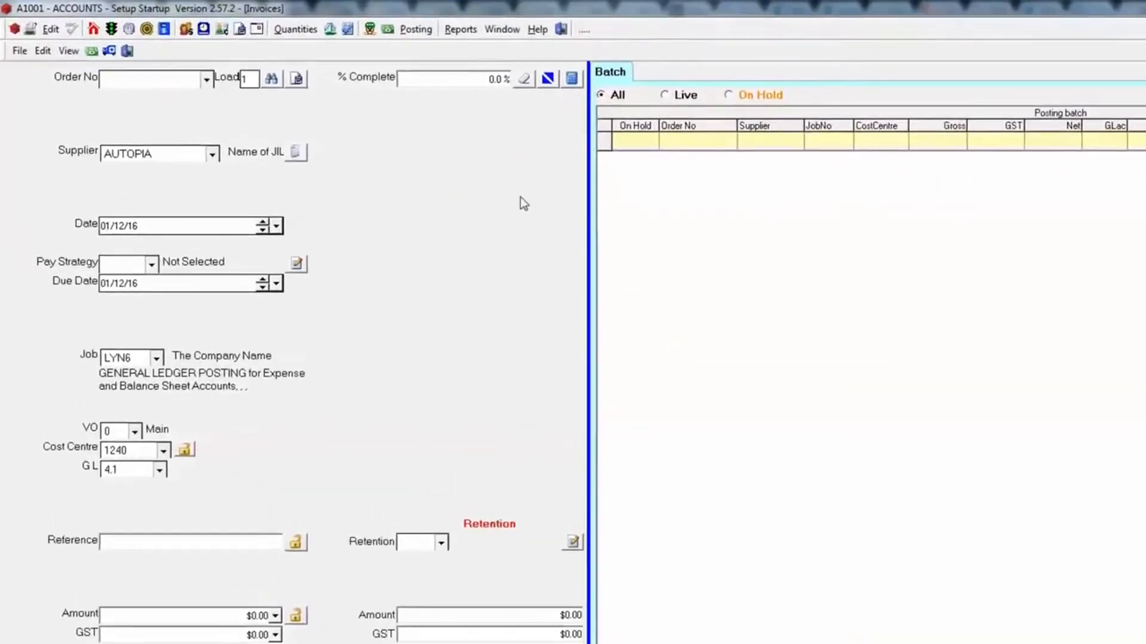
# Step: Open the posting Audit Trail and highlight invoice transactions 102 to 105
pyautogui.click(356, 27)
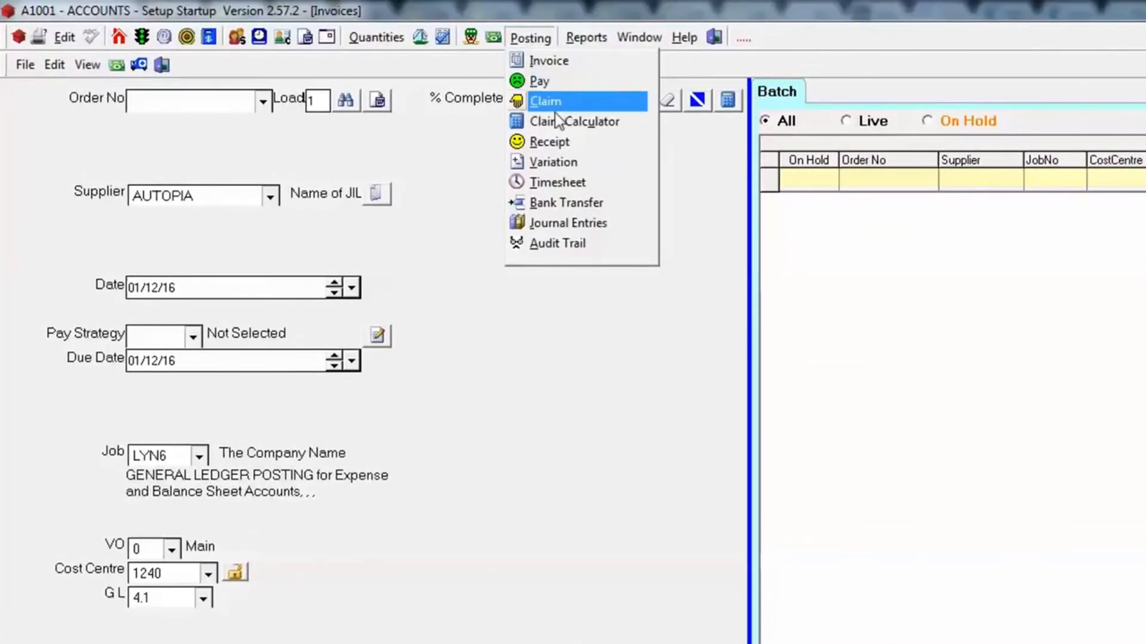
pyautogui.click(622, 245)
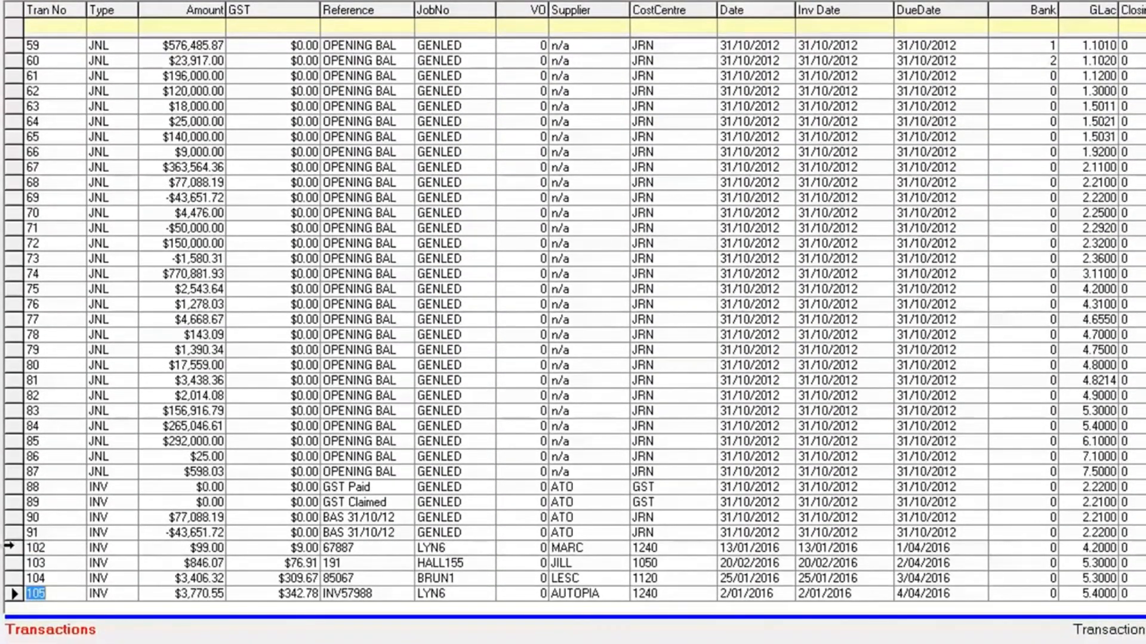
pyautogui.click(11, 548)
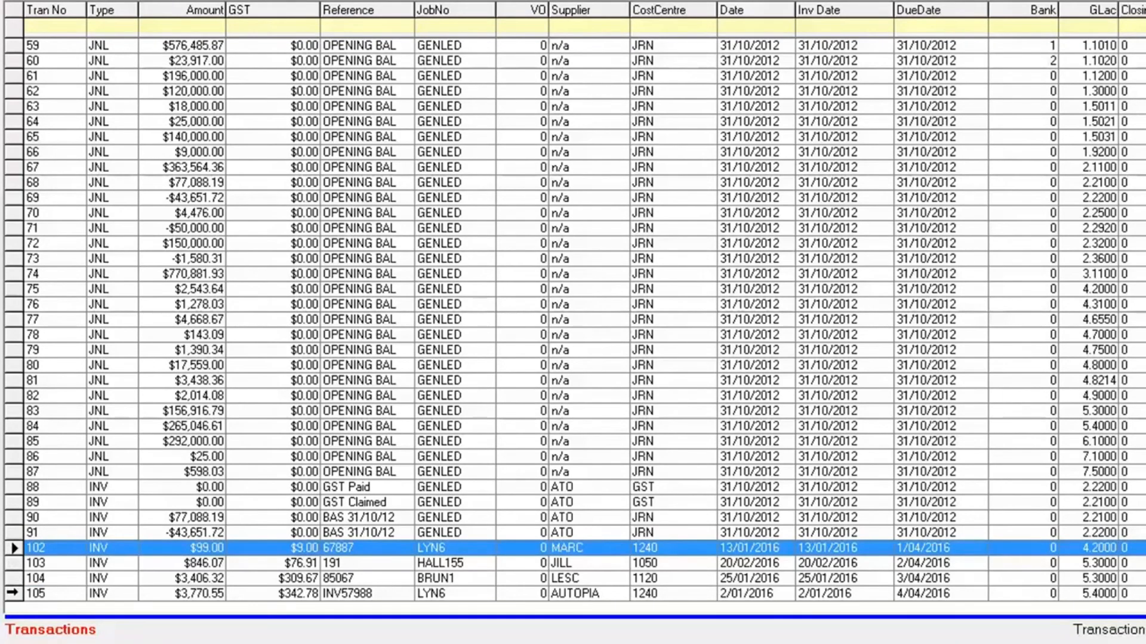
pyautogui.keyDown('shift'); pyautogui.click(12, 594); pyautogui.keyUp('shift')
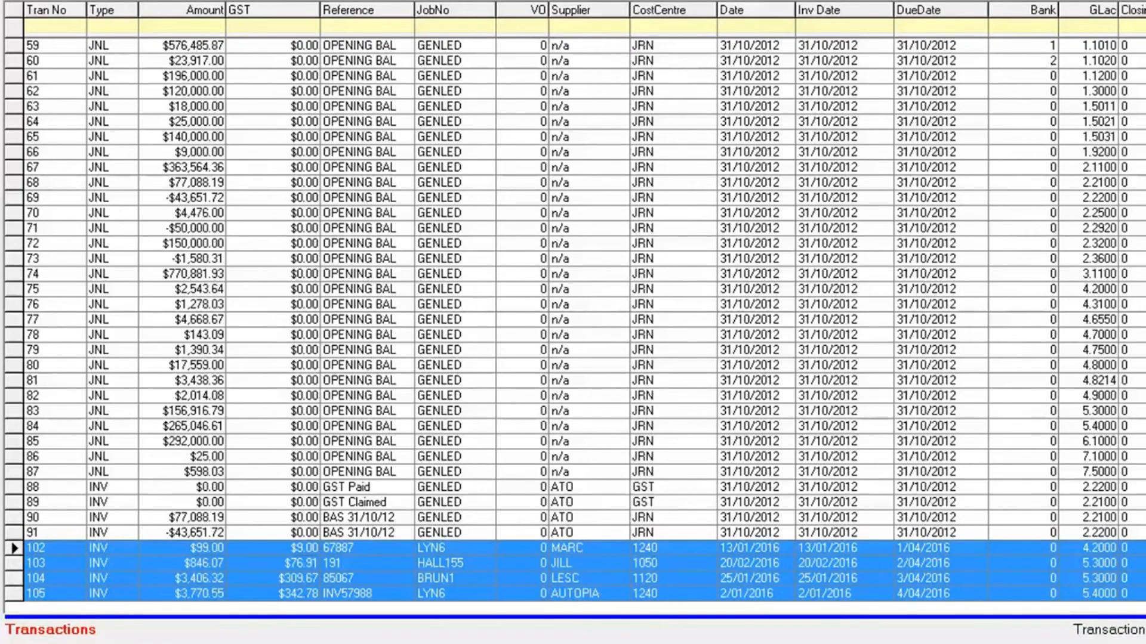